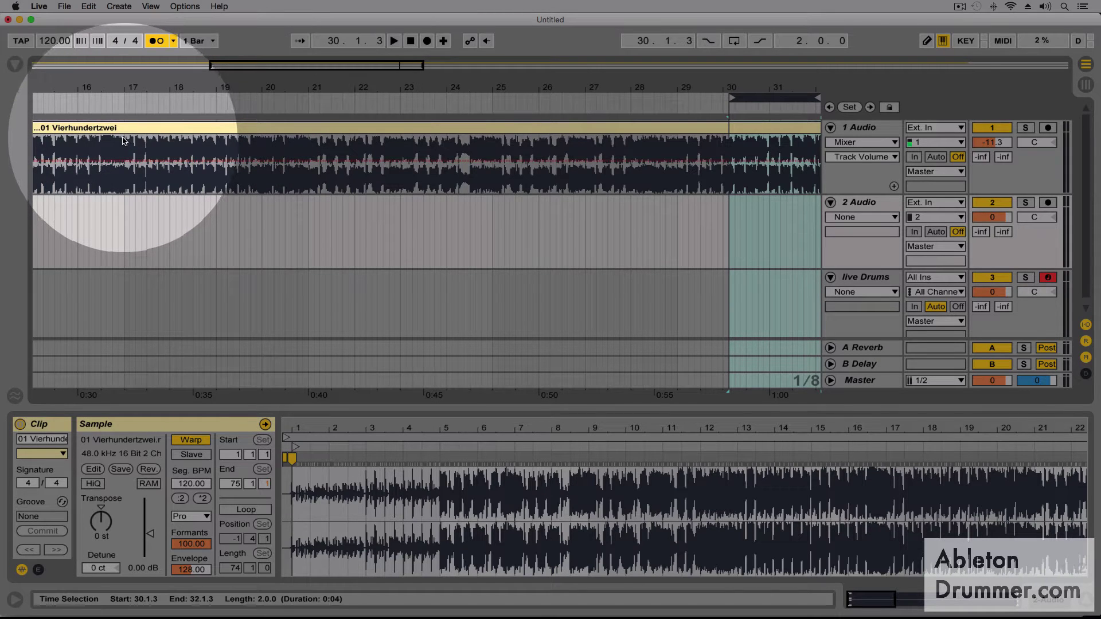
Drag-select the '01 Vierhundertzwei' audio clip from bar 13 to bar 21
left_click_drag(123, 139, 307, 140)
left_click_drag(122, 62, 125, 6)
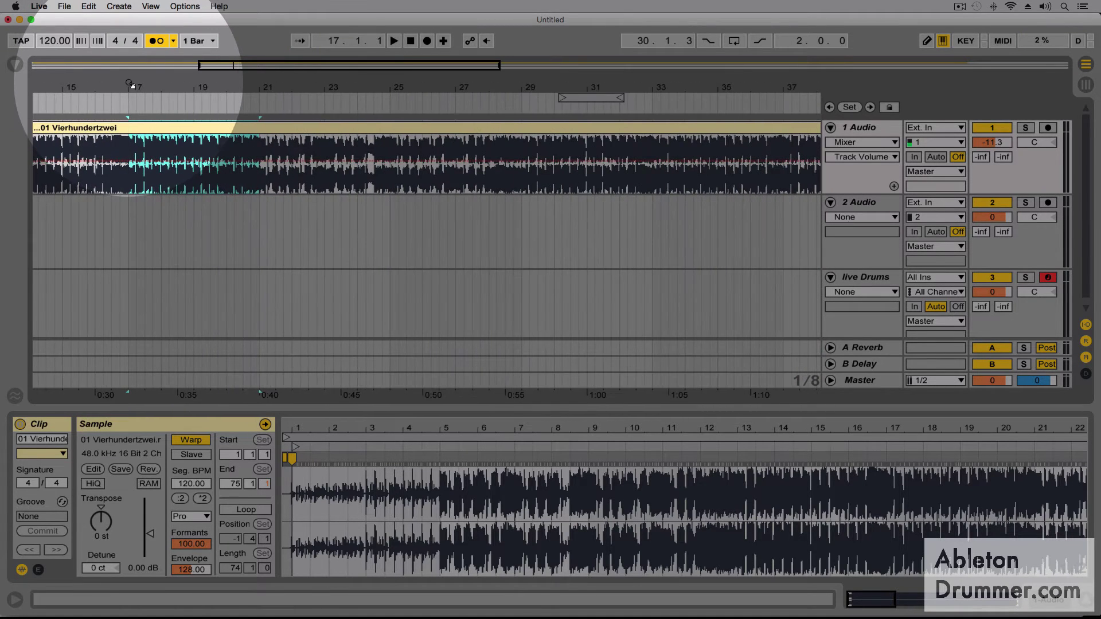
left_click(130, 143)
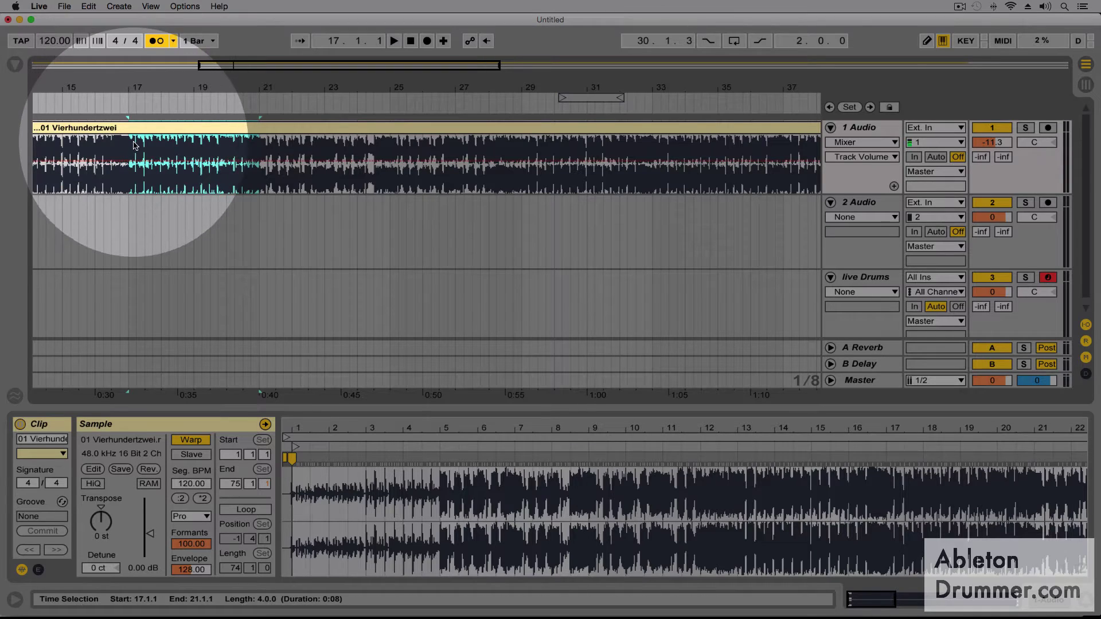
left_click_drag(130, 143, 261, 148)
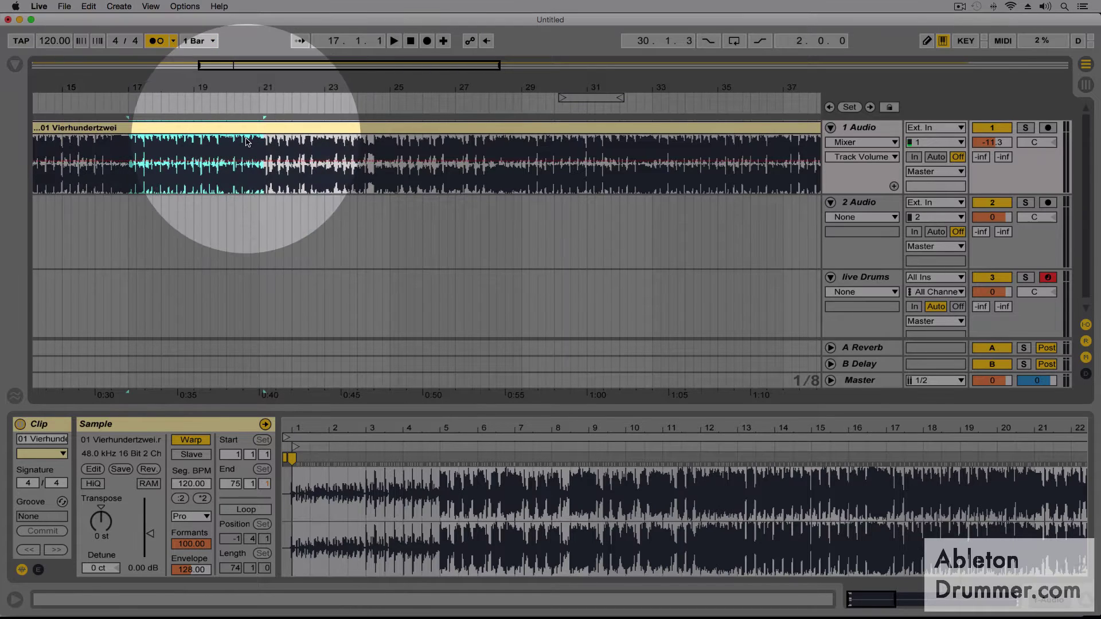
left_click_drag(96, 90, 194, 127)
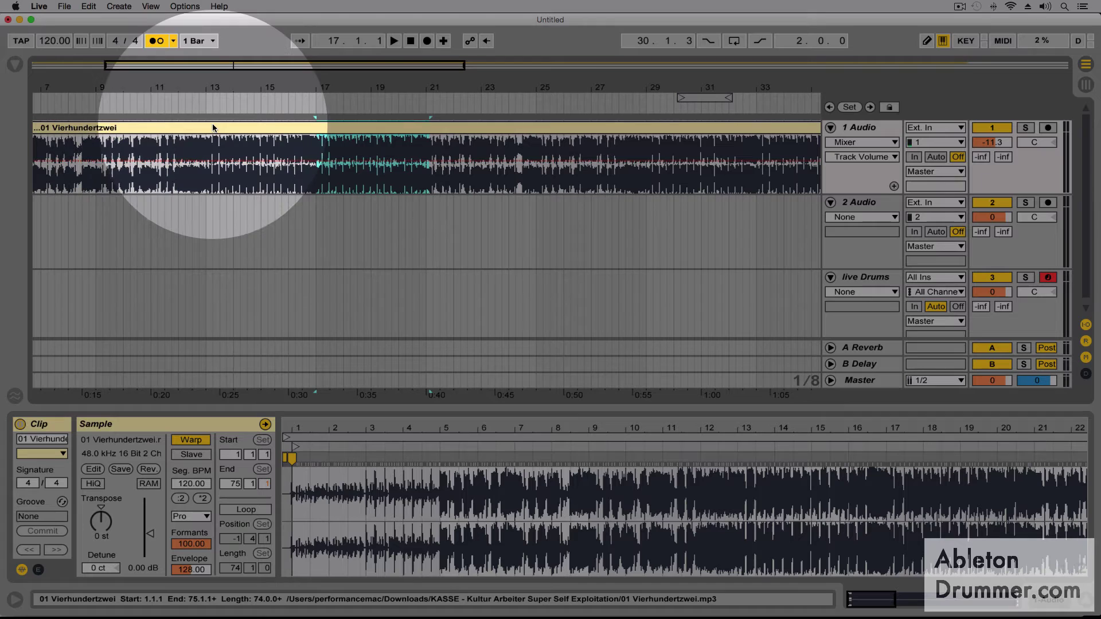
left_click(206, 138)
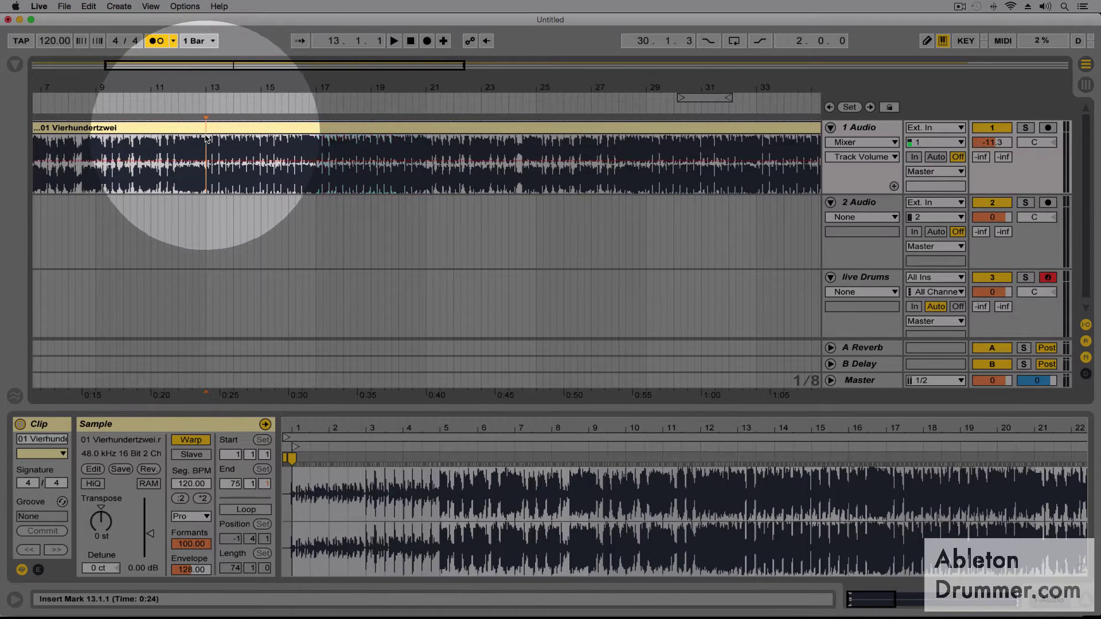
left_click_drag(206, 138, 425, 162)
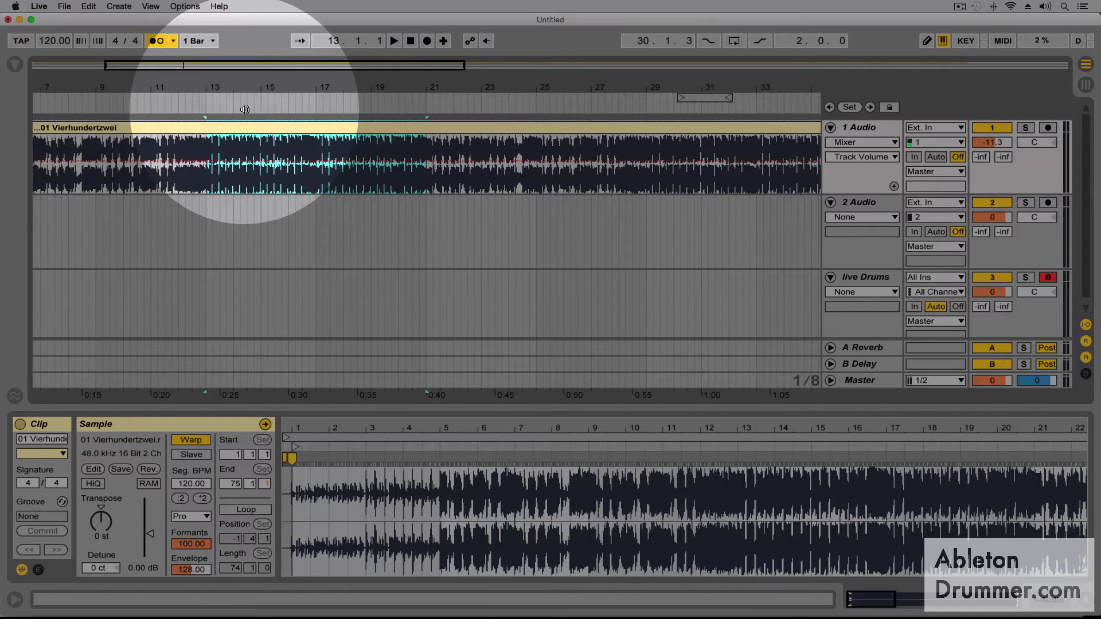
Apply Loop Selection to the selected bars 13–21 from the context menu
right_click(290, 152)
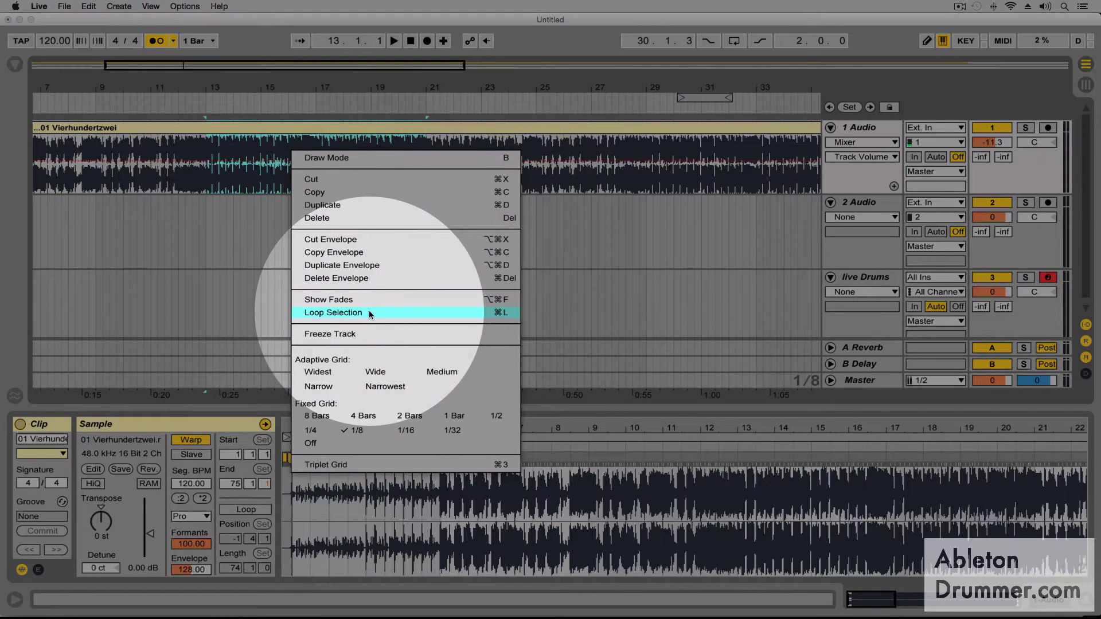
left_click(465, 315)
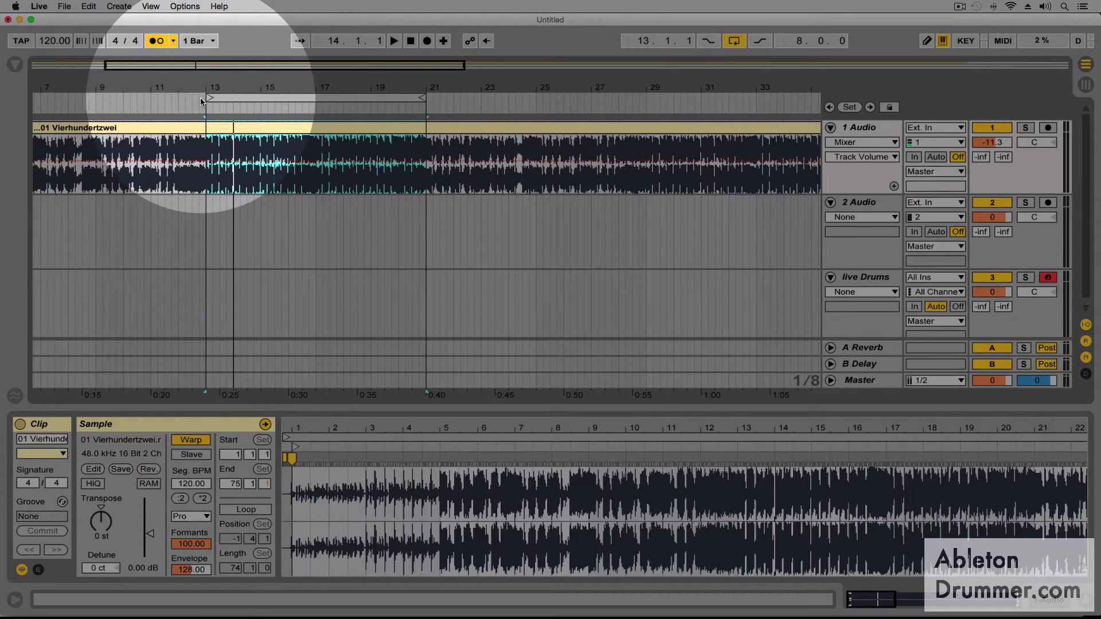
Shrink the loop to bars 19–21 and enter 90 BPM as the tempo
mouse_move(221, 93)
left_mouse_down()
mouse_move(375, 97)
mouse_move(398, 75)
left_mouse_up()
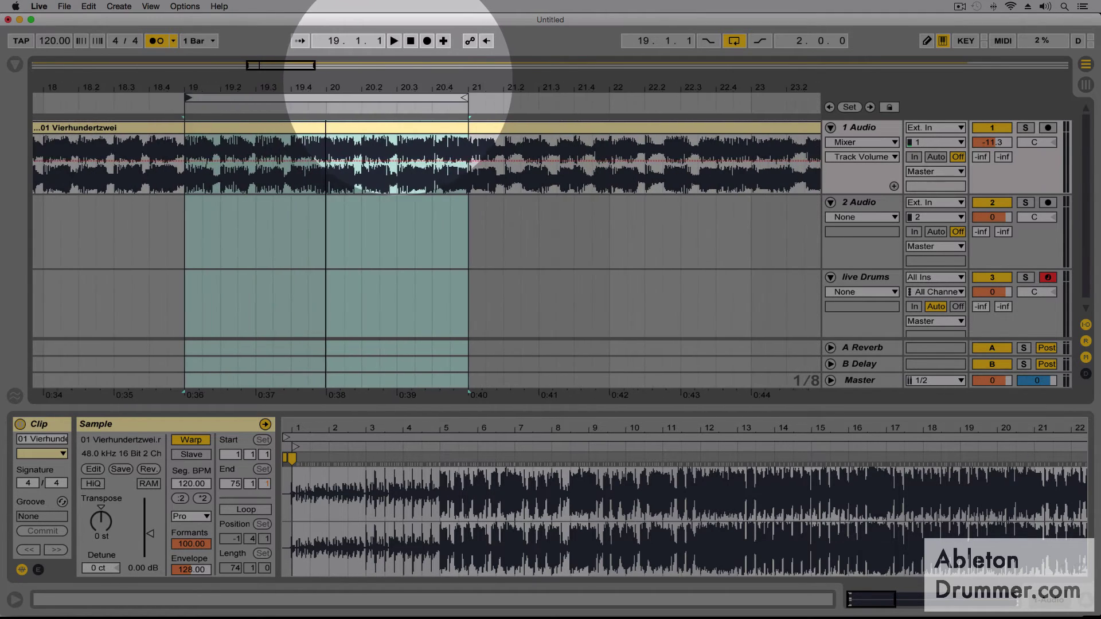
scroll(398, 75, "right", 2)
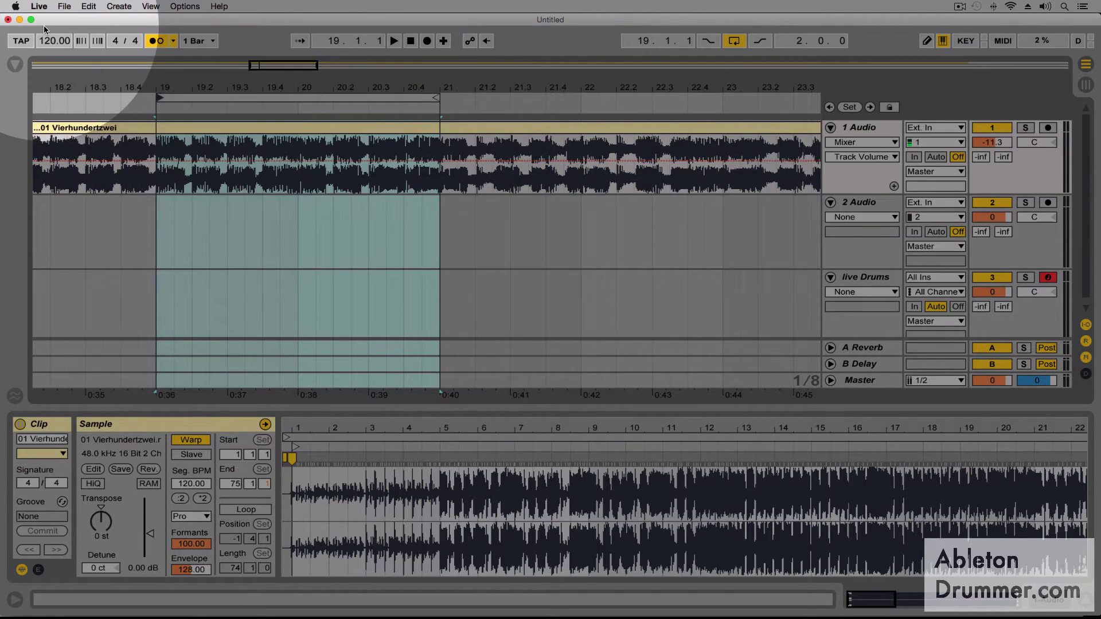
left_click(47, 41)
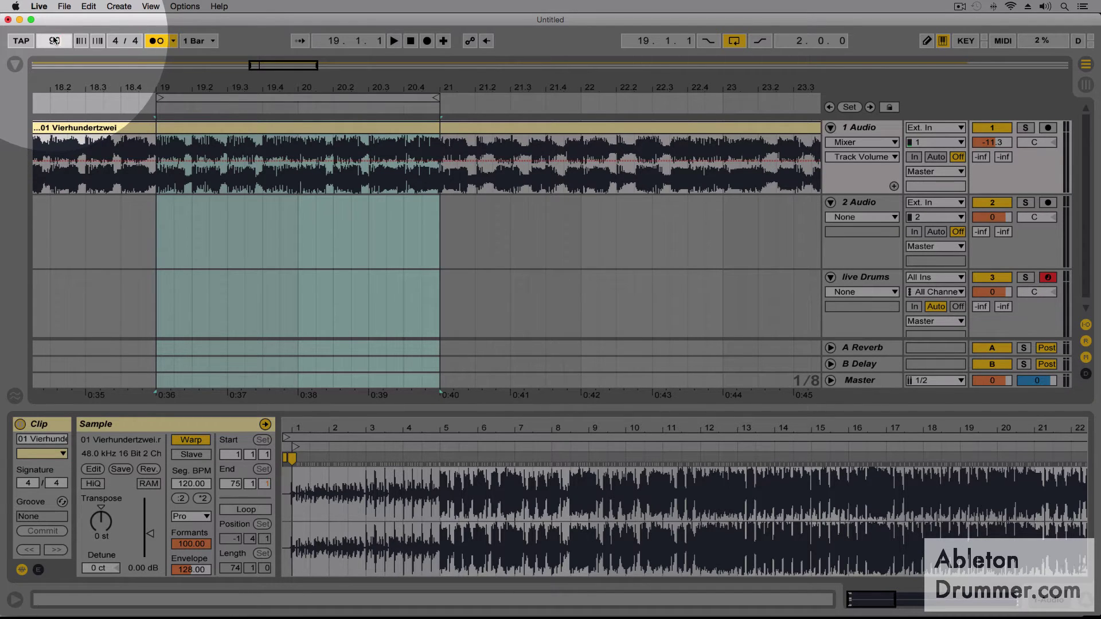
key("Return")
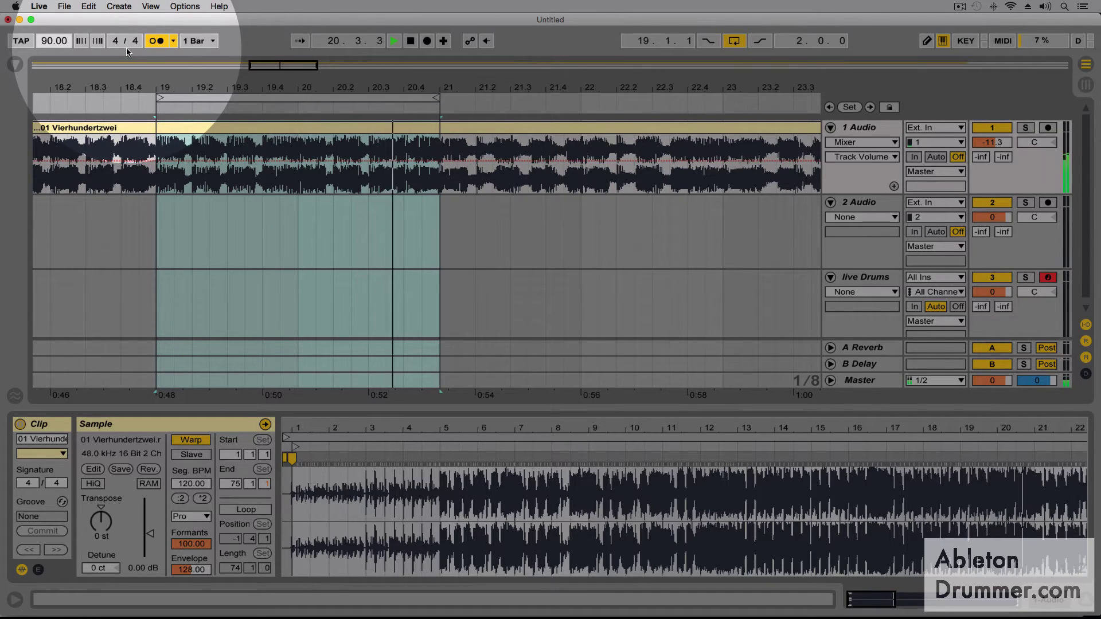
Move the loop start to 20.3.1 for a two-beat loop, auditioning it along the way
key("space")
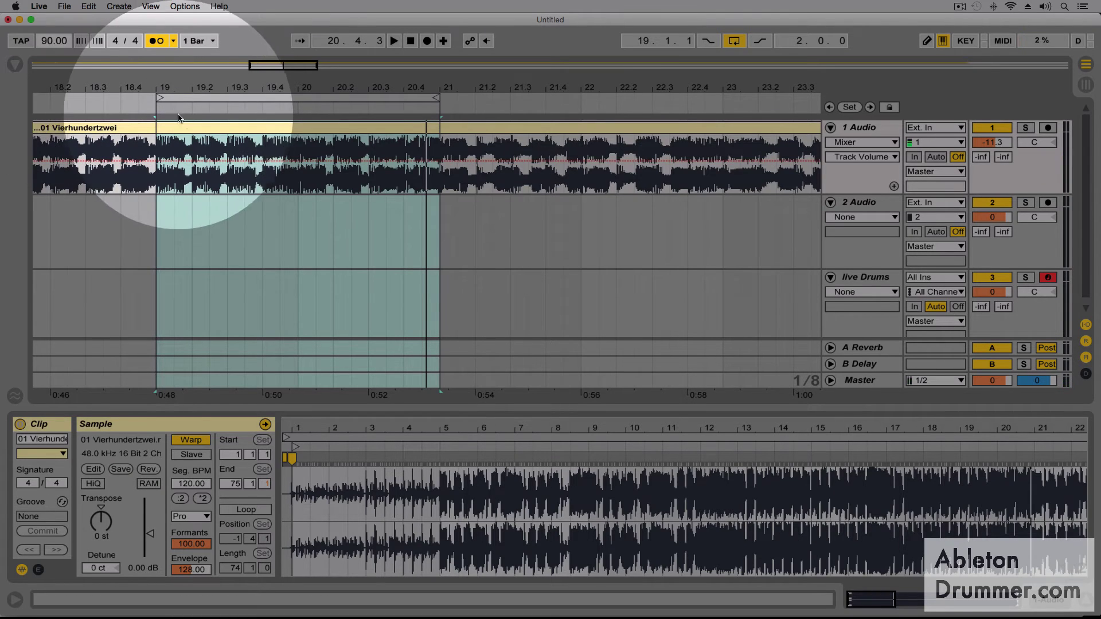
left_click_drag(154, 98, 297, 99)
key("space")
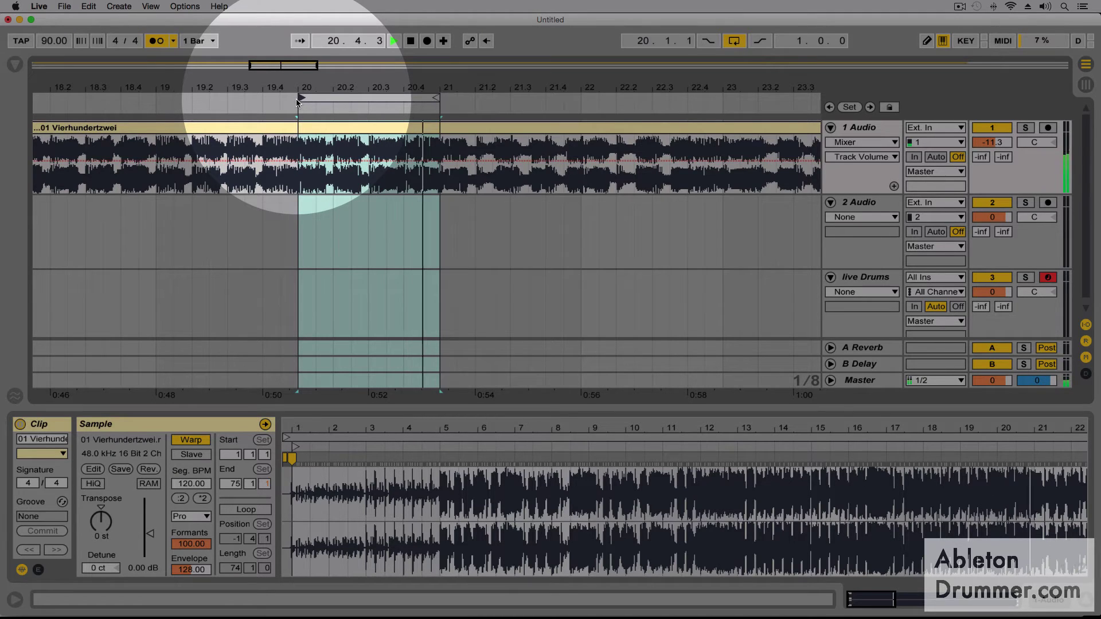
key("space")
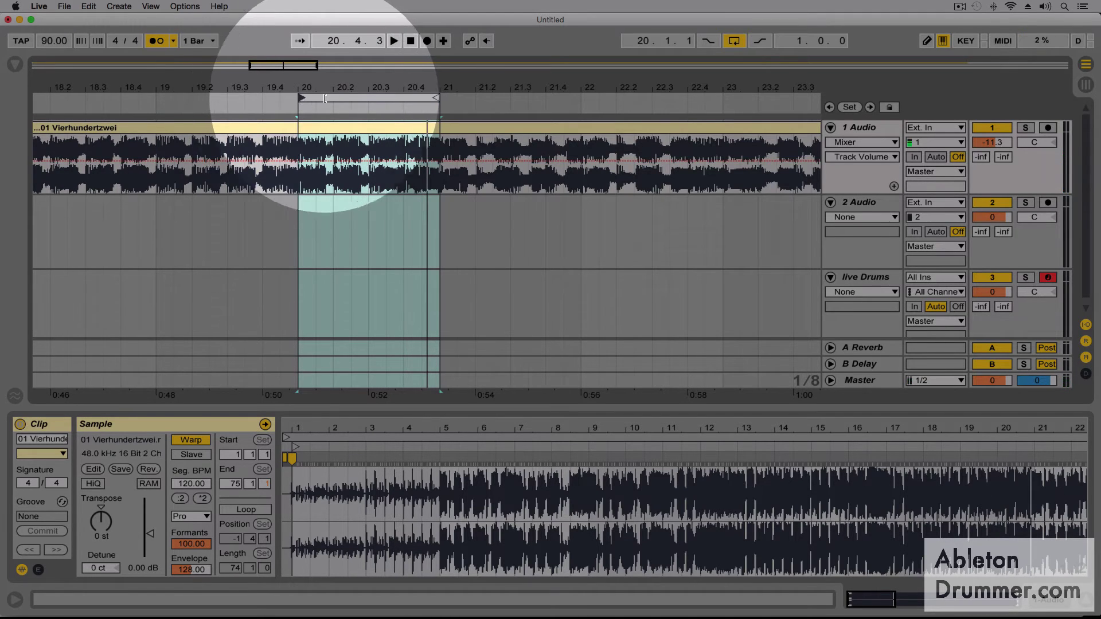
left_click_drag(299, 98, 377, 98)
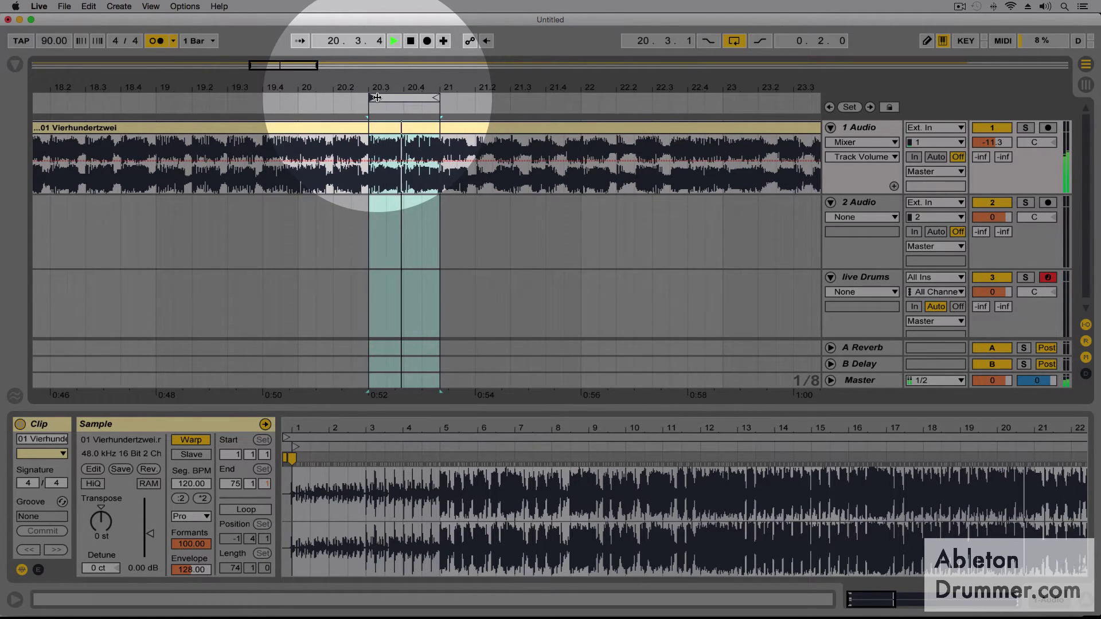
key("space")
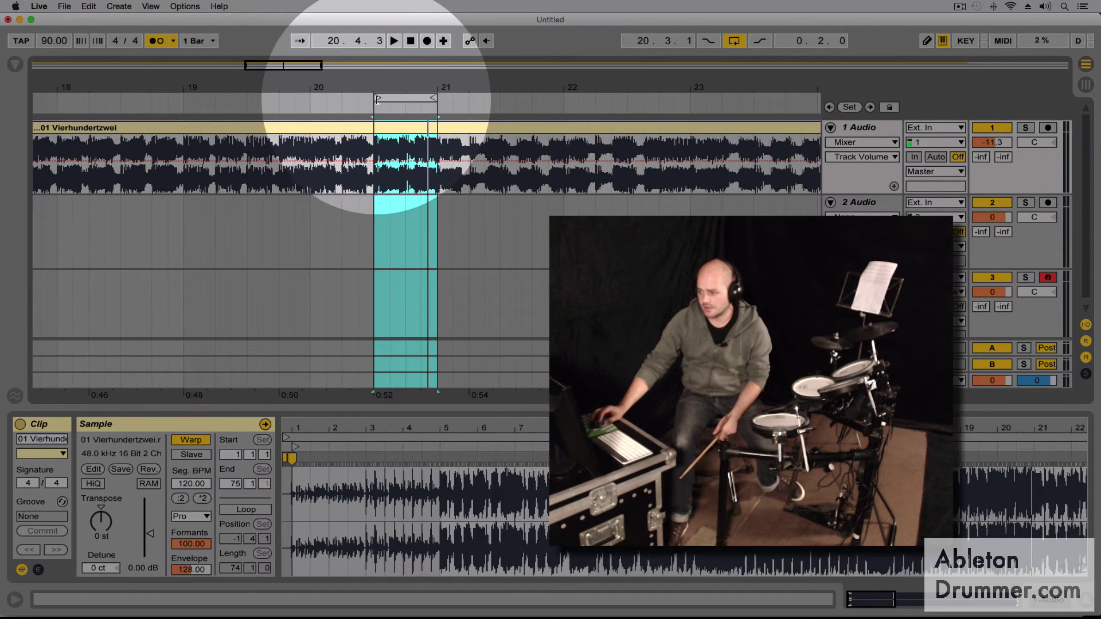
Restore the loop to bars 19–21 and set the tempo to 120 BPM
left_click_drag(391, 46, 178, 99)
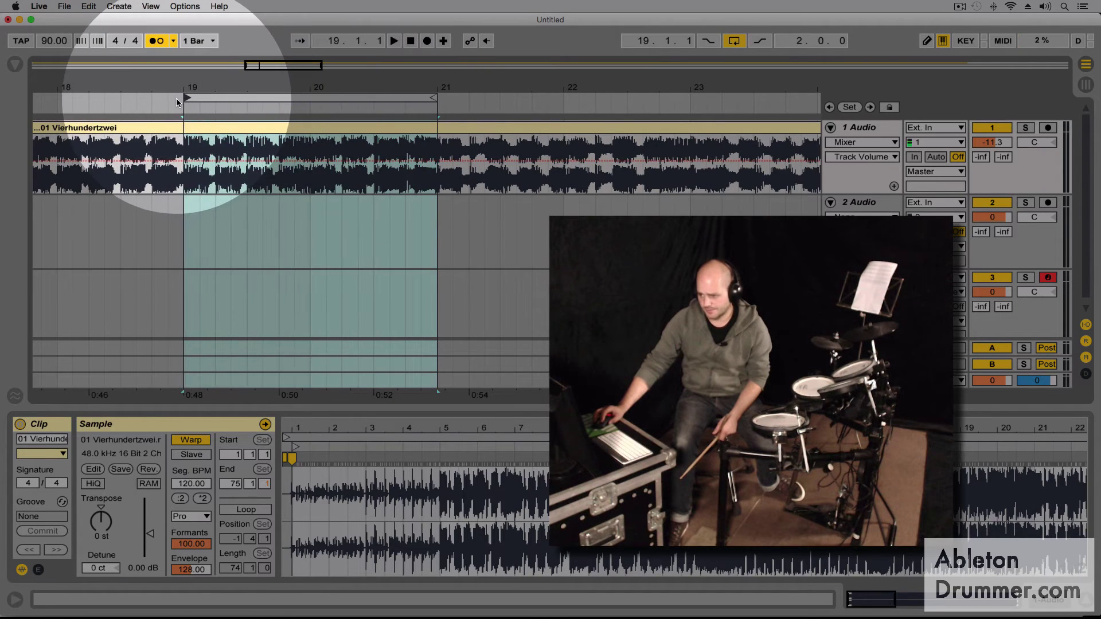
left_click(54, 40)
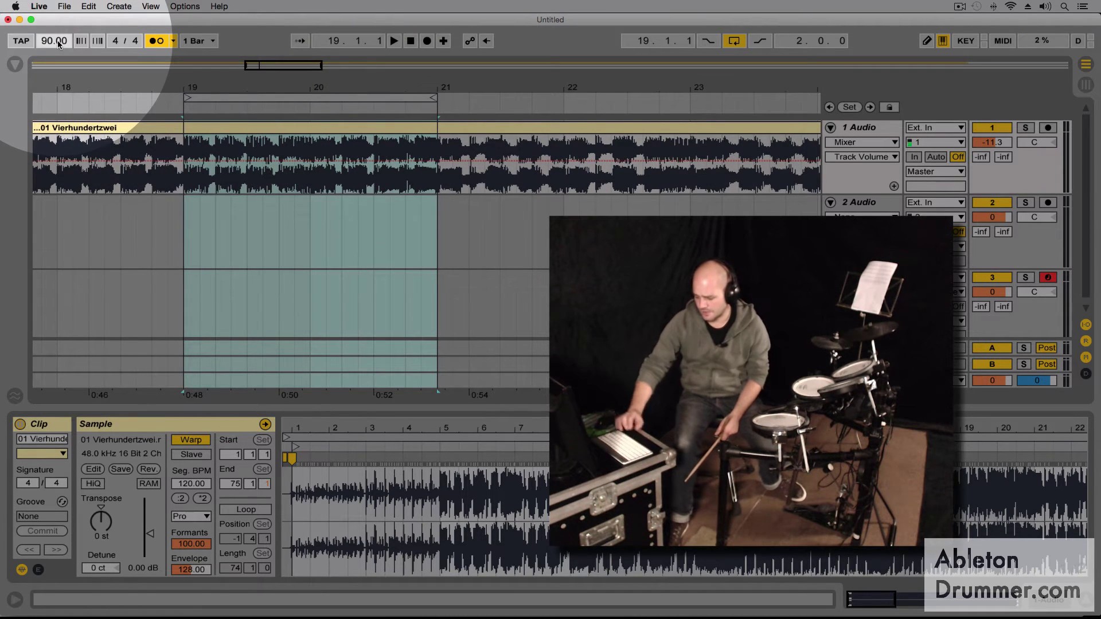
type("12")
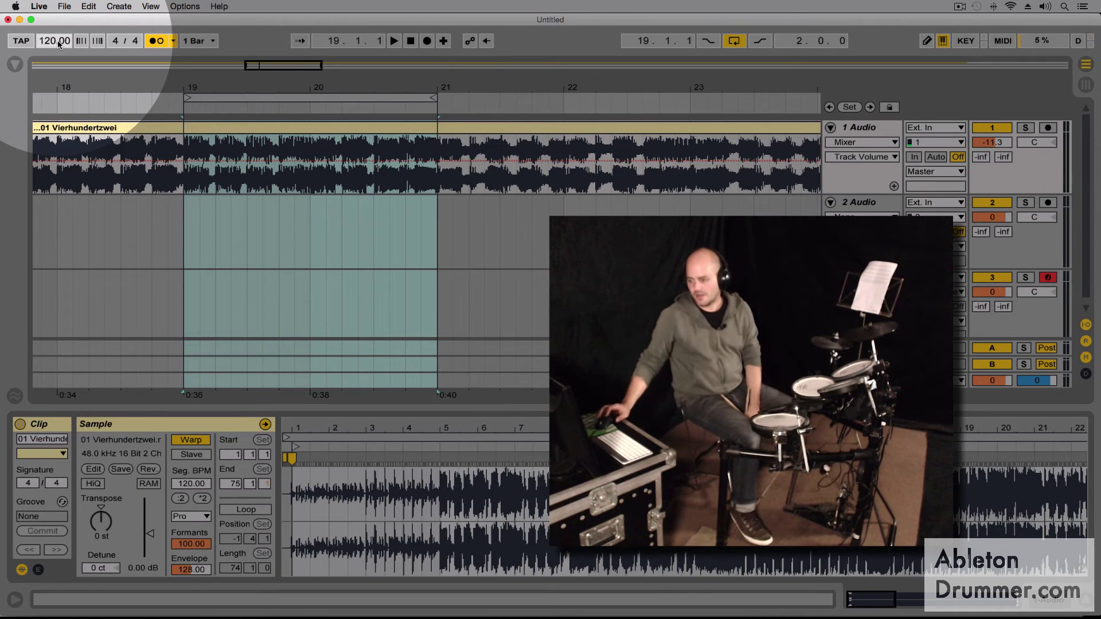
Pull track 1's volume fader down in the Session mixer and play the arrangement
key("Tab")
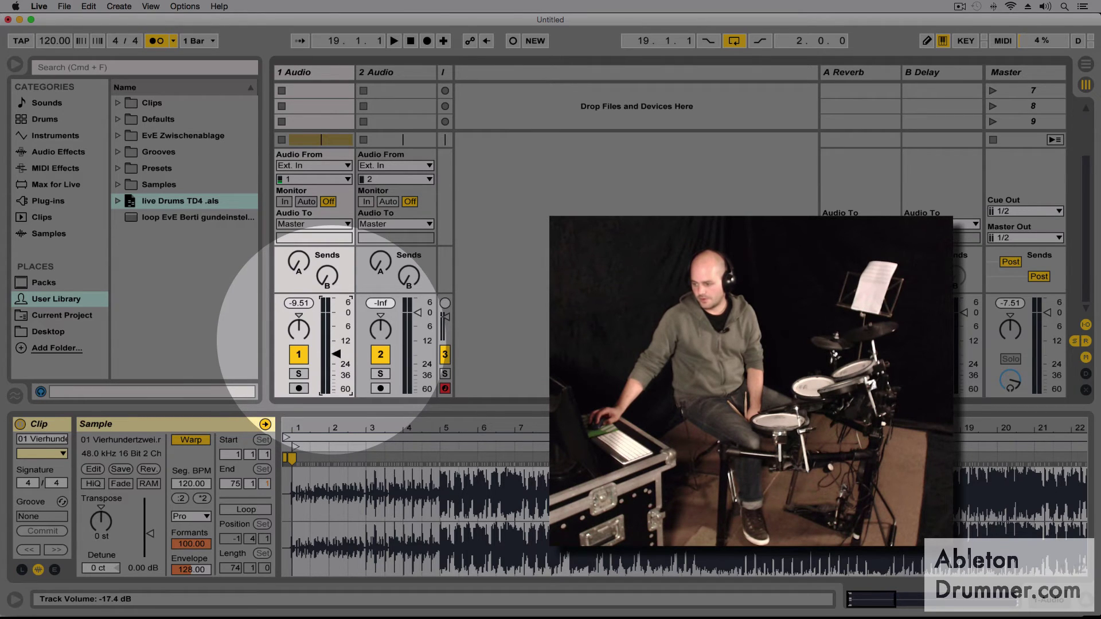
left_click_drag(336, 356, 336, 358)
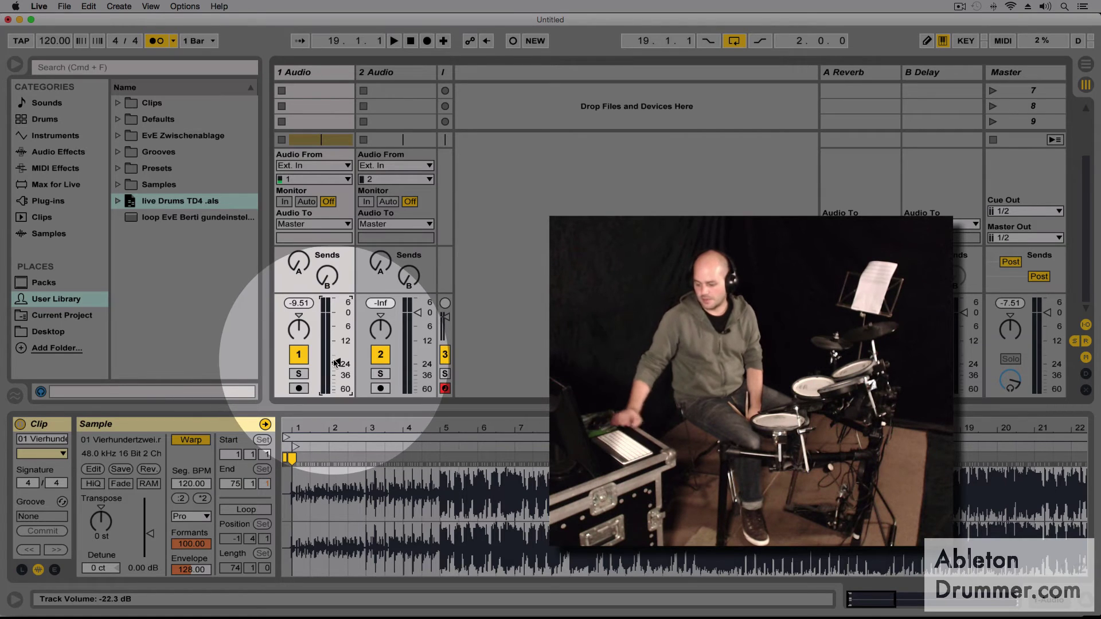
key("Tab")
key("space")
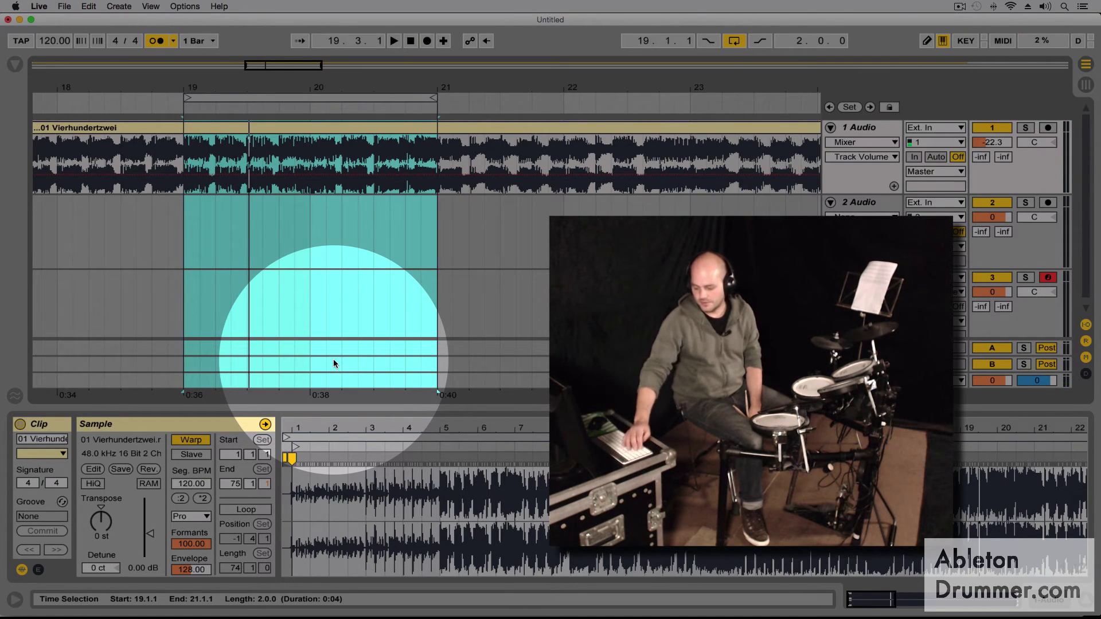
Nudge the fader up to -17.4 dB, then play the loop from bar 19
key("Tab")
left_click_drag(335, 362, 336, 355)
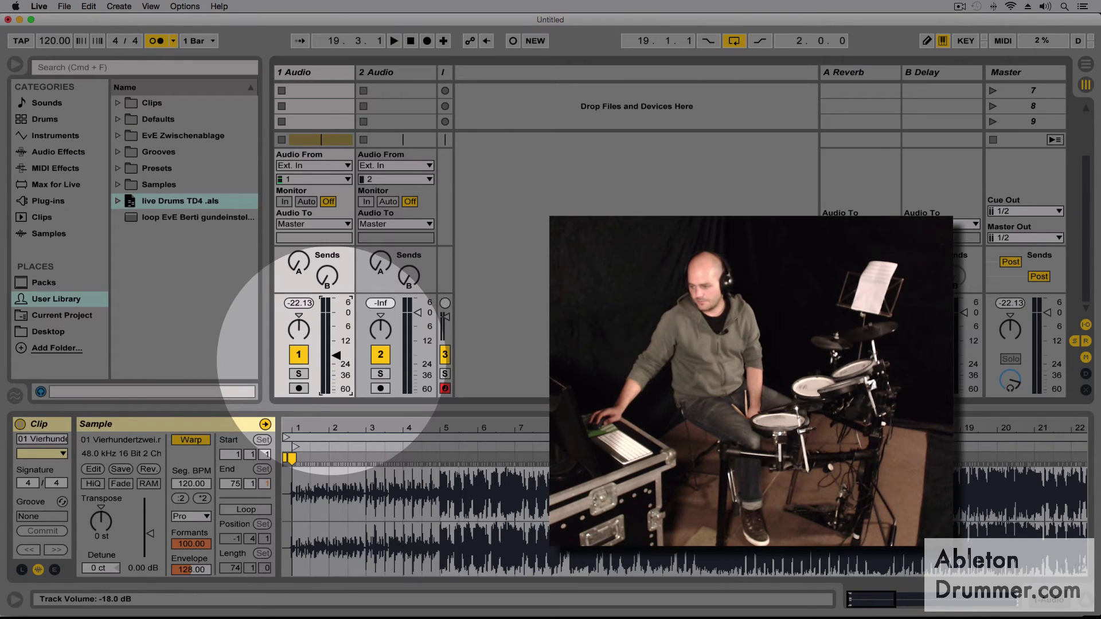
key("Tab")
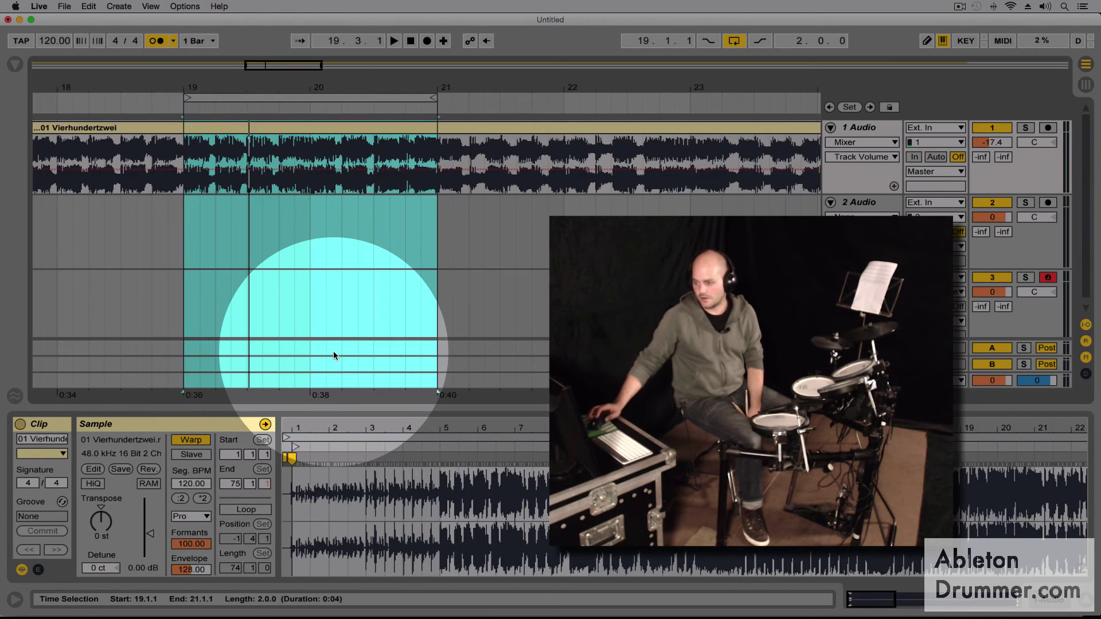
key("space")
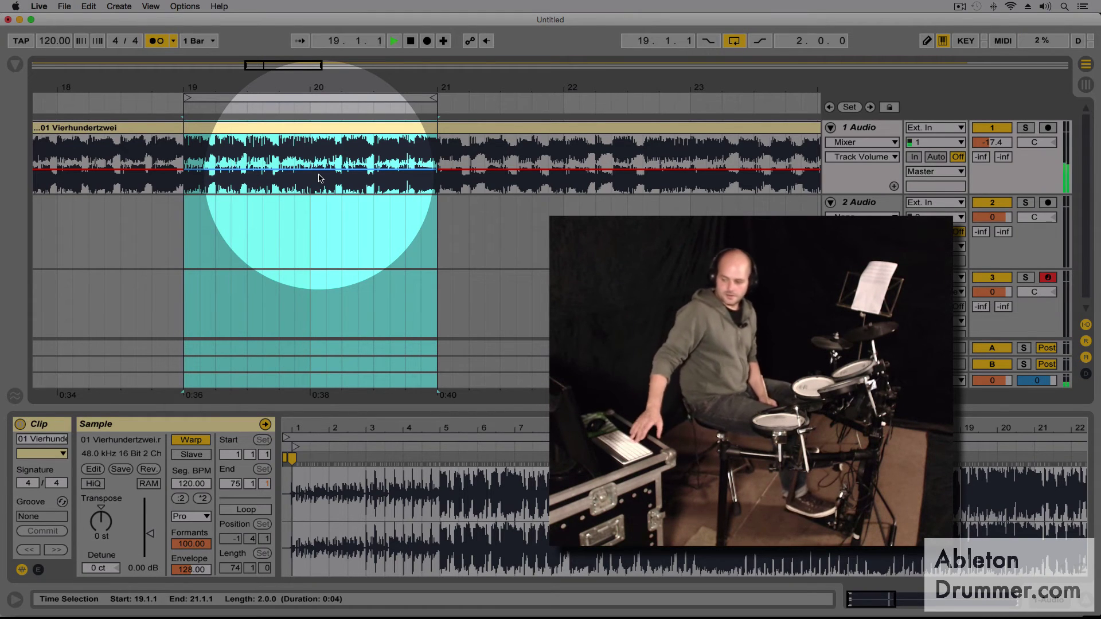
Play the bars 19–21 loop from its start and stop at bar 19 beat 3
key("space")
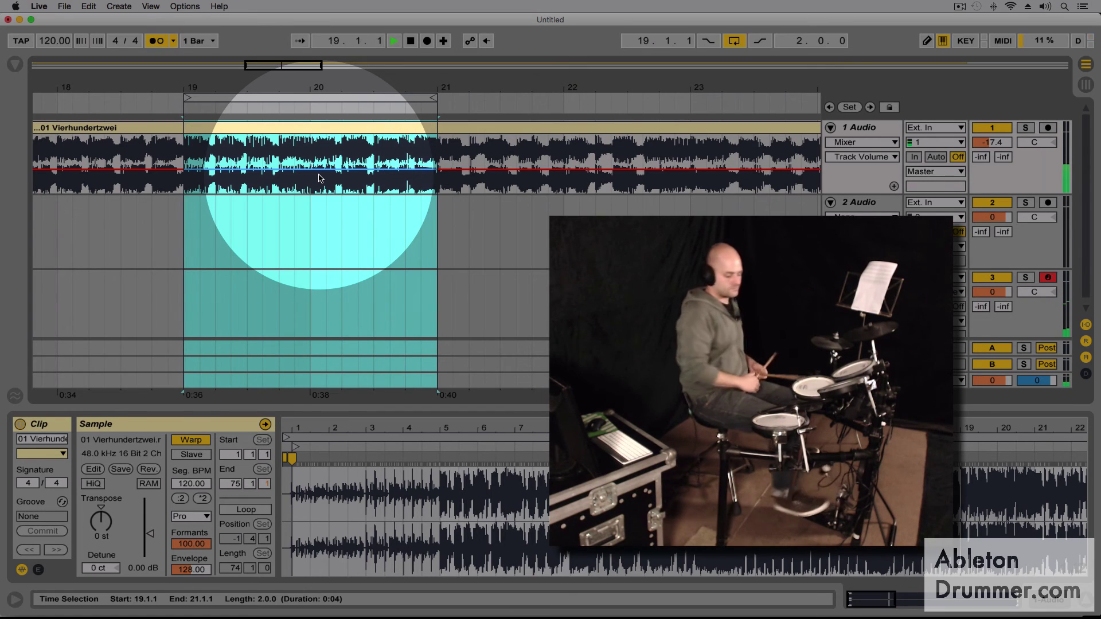
key("space")
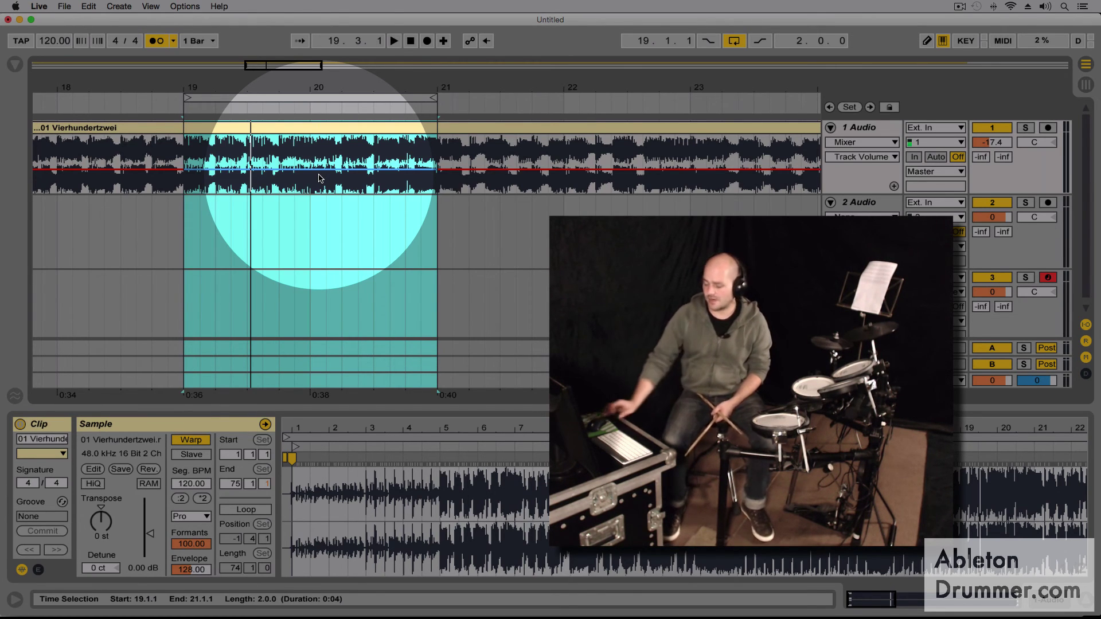
Set the tempo to 90 BPM, then play the loop and stop at 19.2.4
left_click(56, 41)
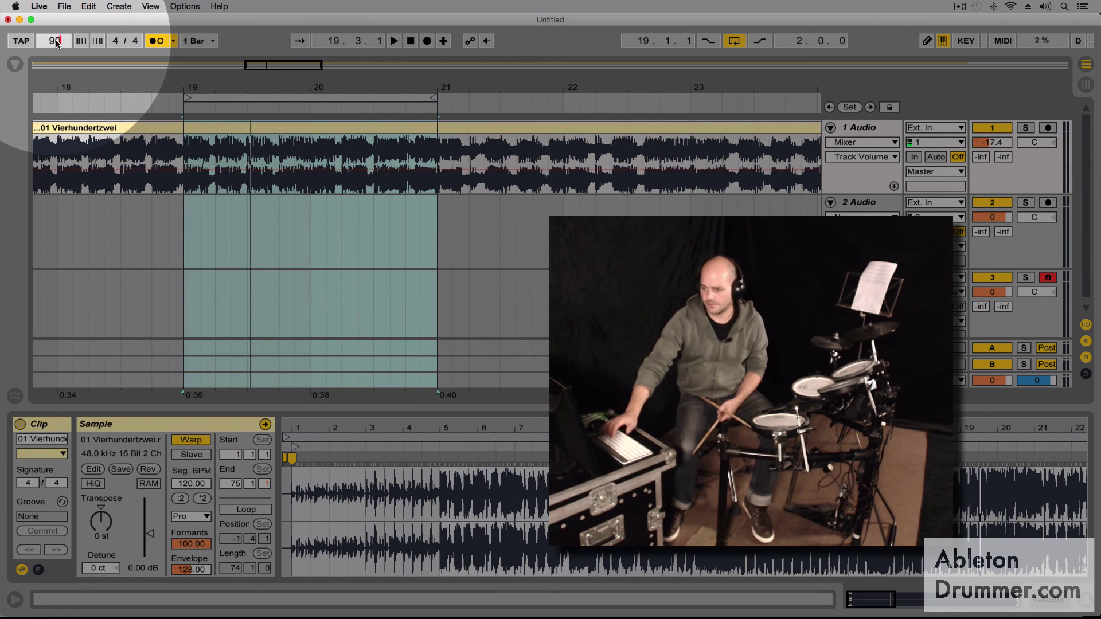
type("90")
key("Return")
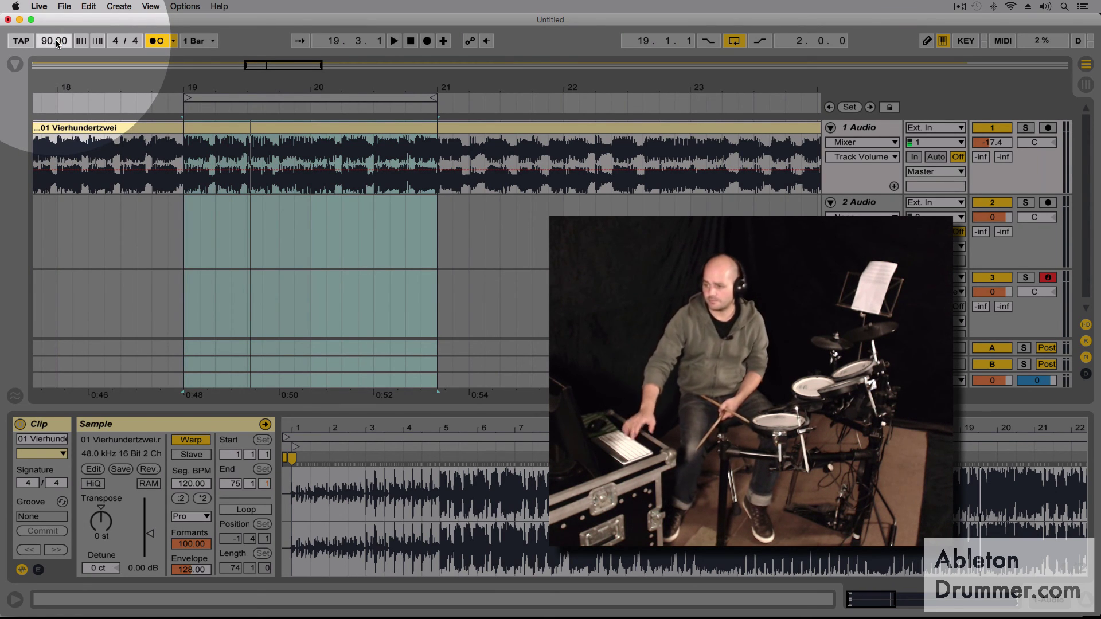
key("space")
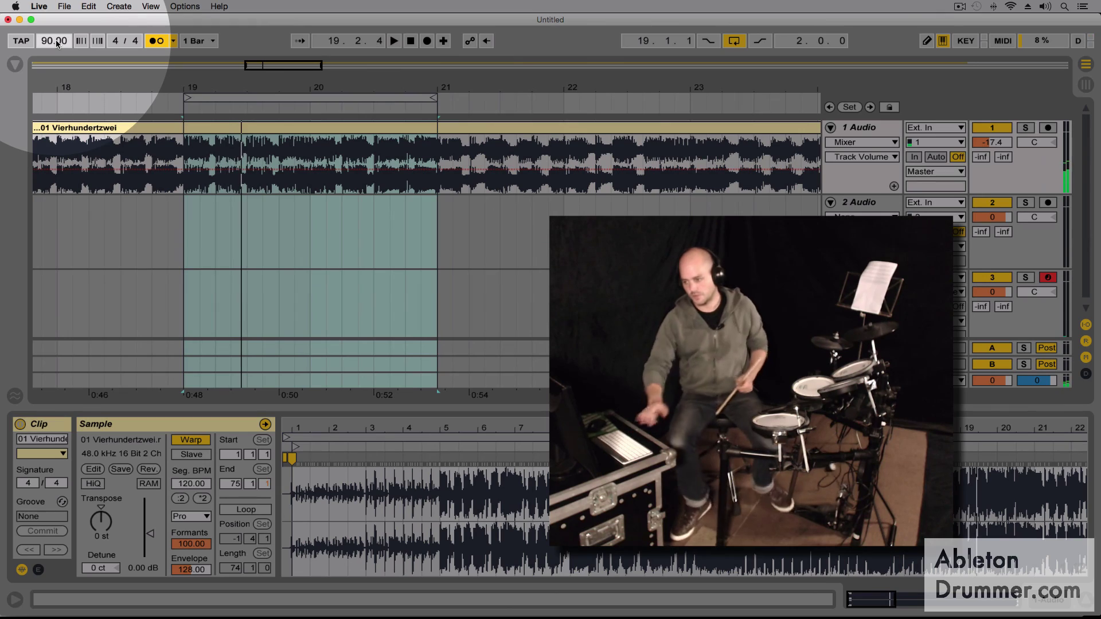
key("space")
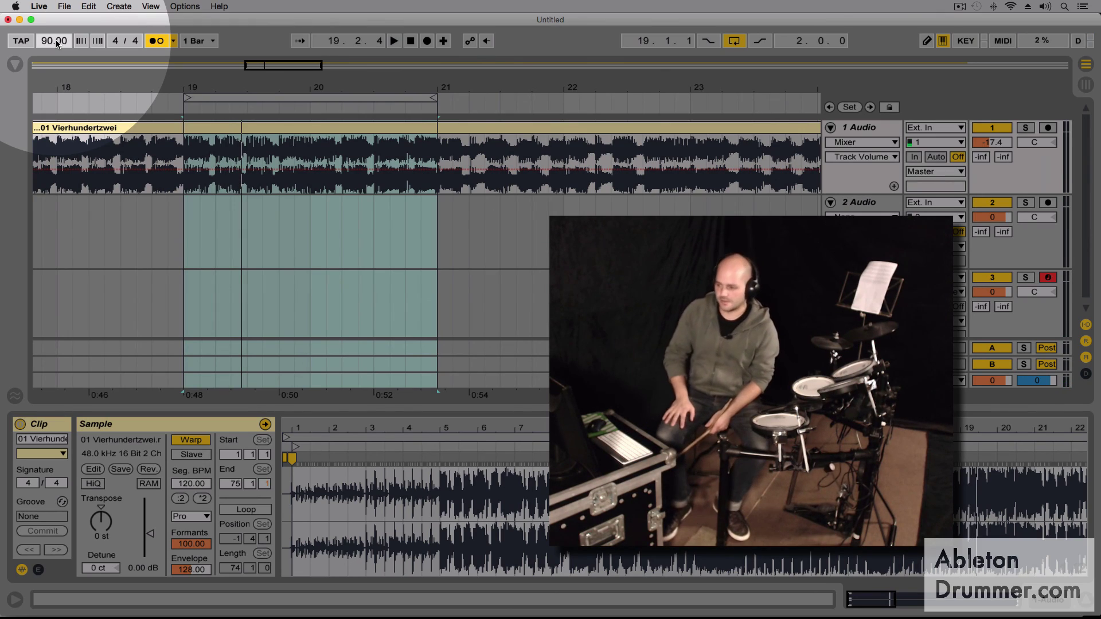